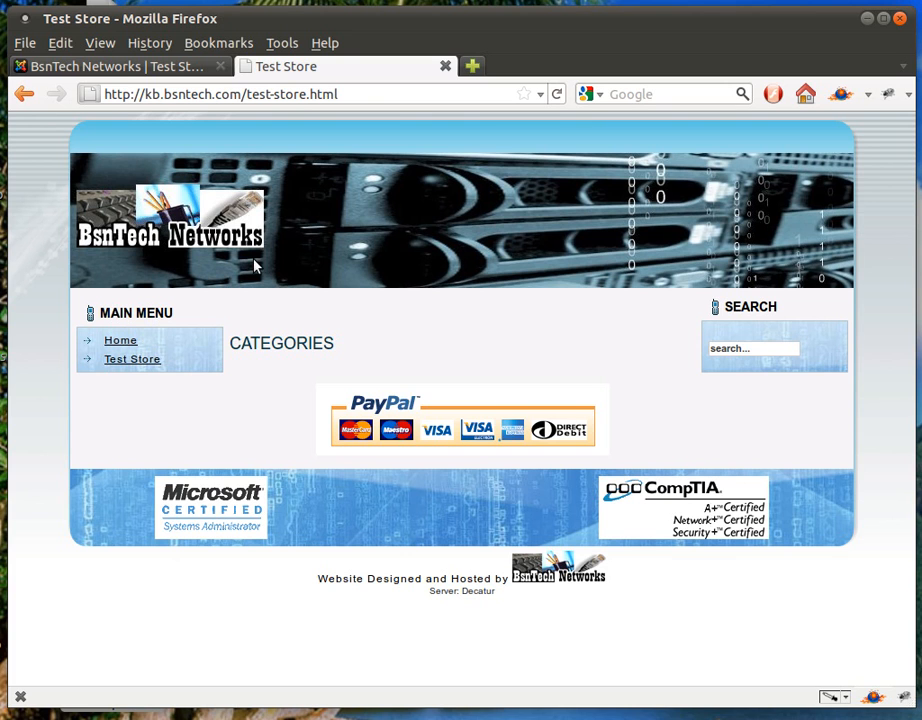
# Log in to the Joomla administration back-end with the username and the account password.
pyautogui.click(172, 72)
pyautogui.write('user')
pyautogui.press('Tab')
pyautogui.write('••••••••••••••')
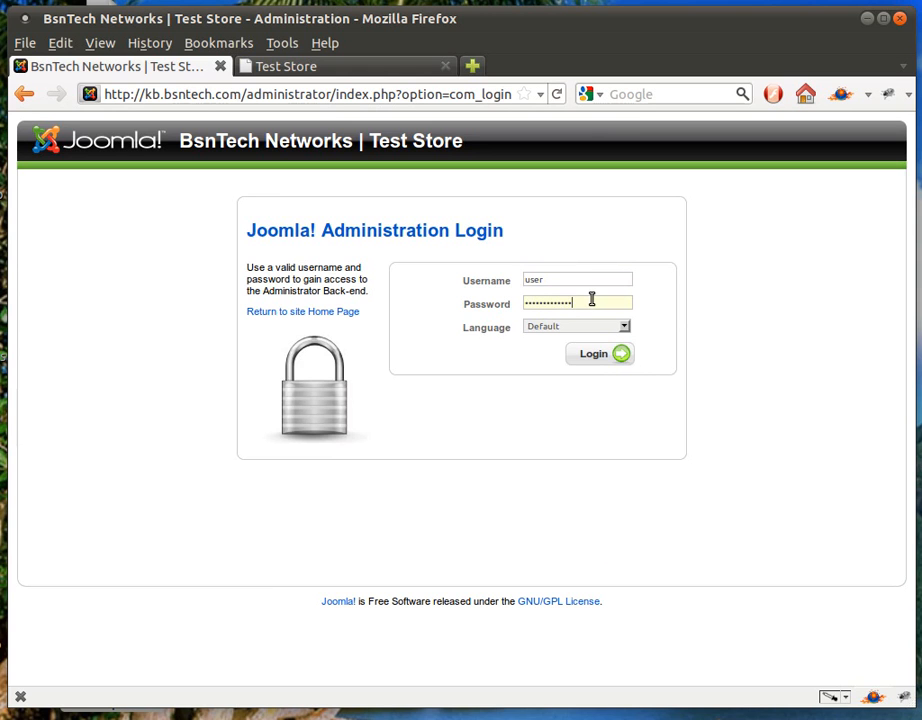
pyautogui.press('Return')
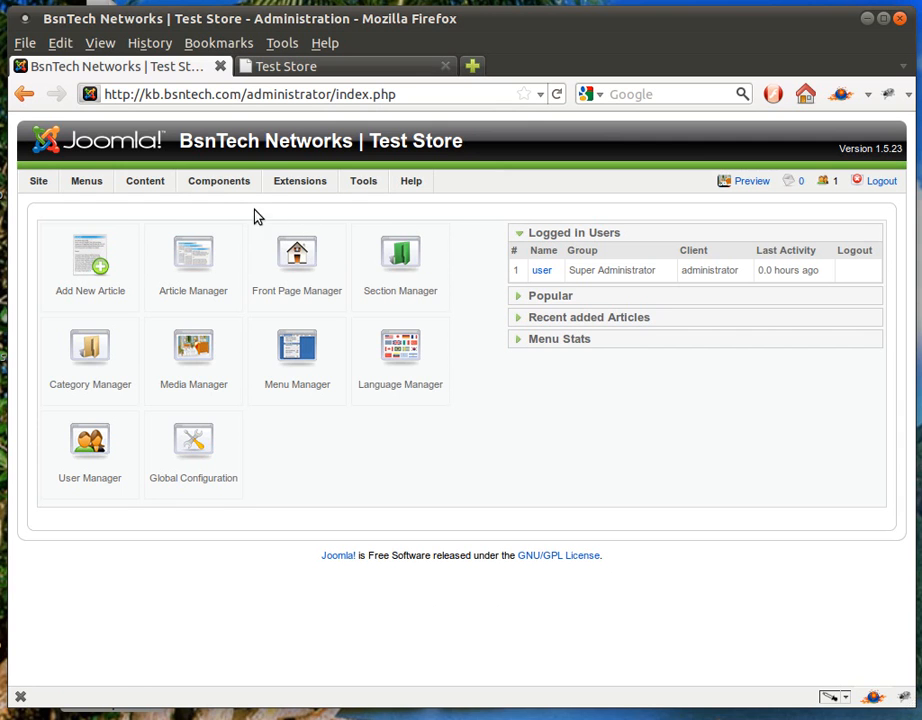
# Open the VirtueMart component and bring up its category tree.
pyautogui.moveTo(218, 183)
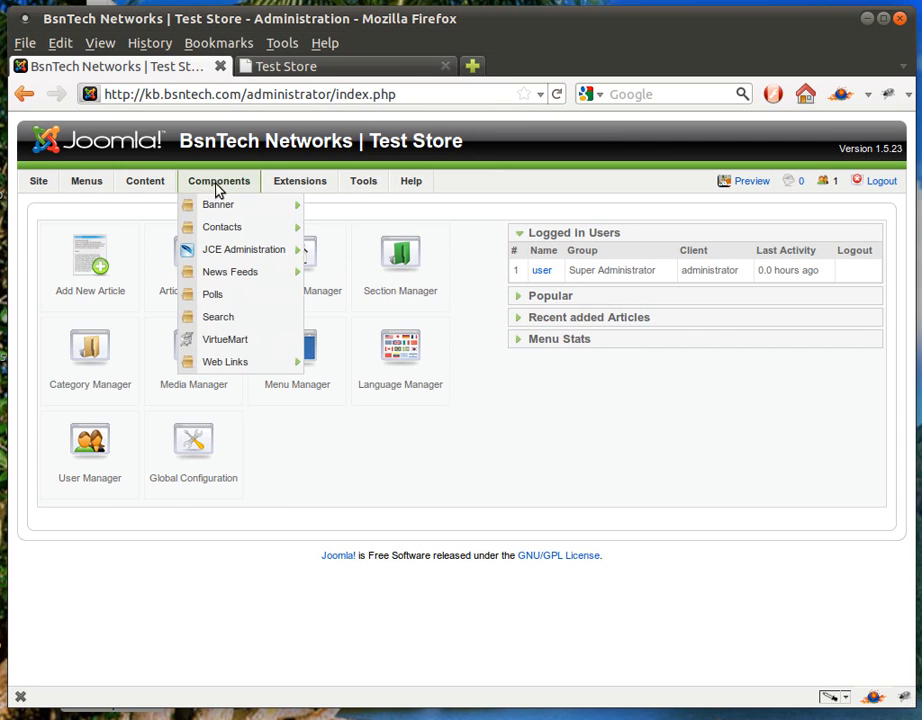
pyautogui.click(225, 343)
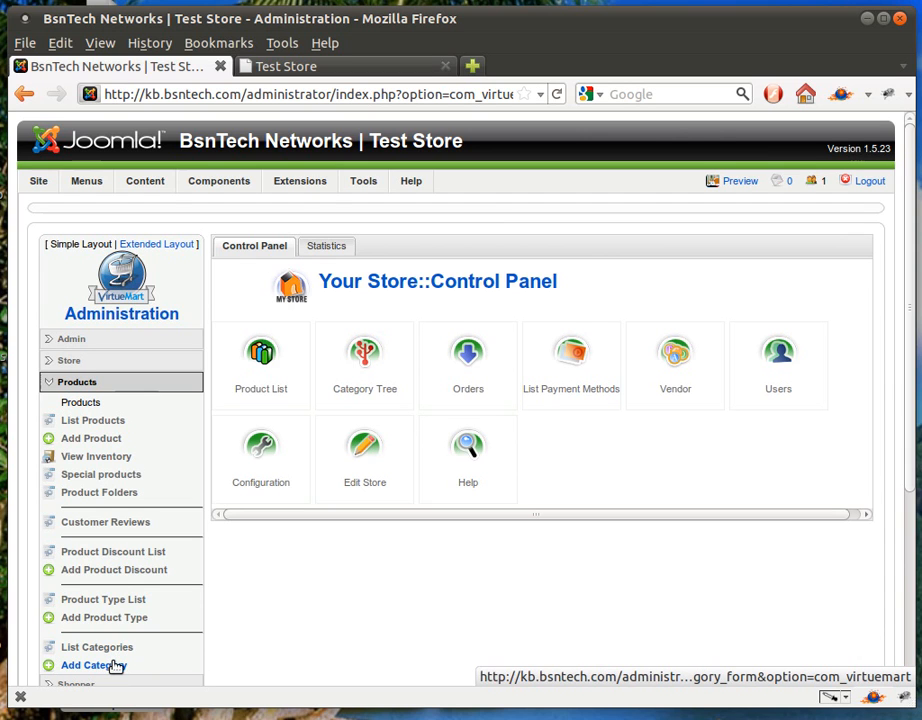
pyautogui.click(348, 376)
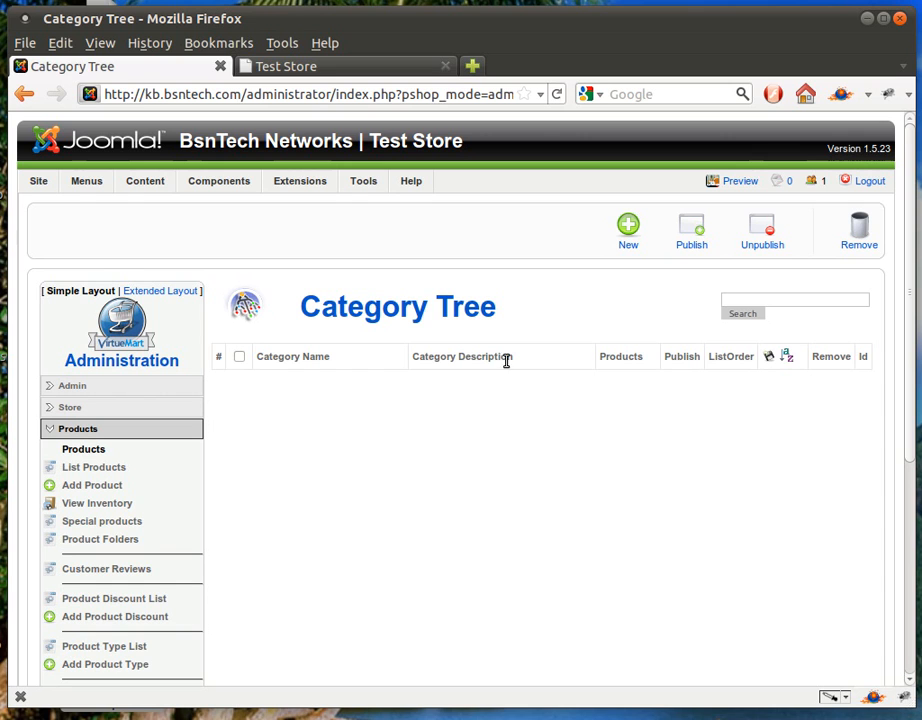
# Start a new product category and name it eBooks.
pyautogui.click(634, 228)
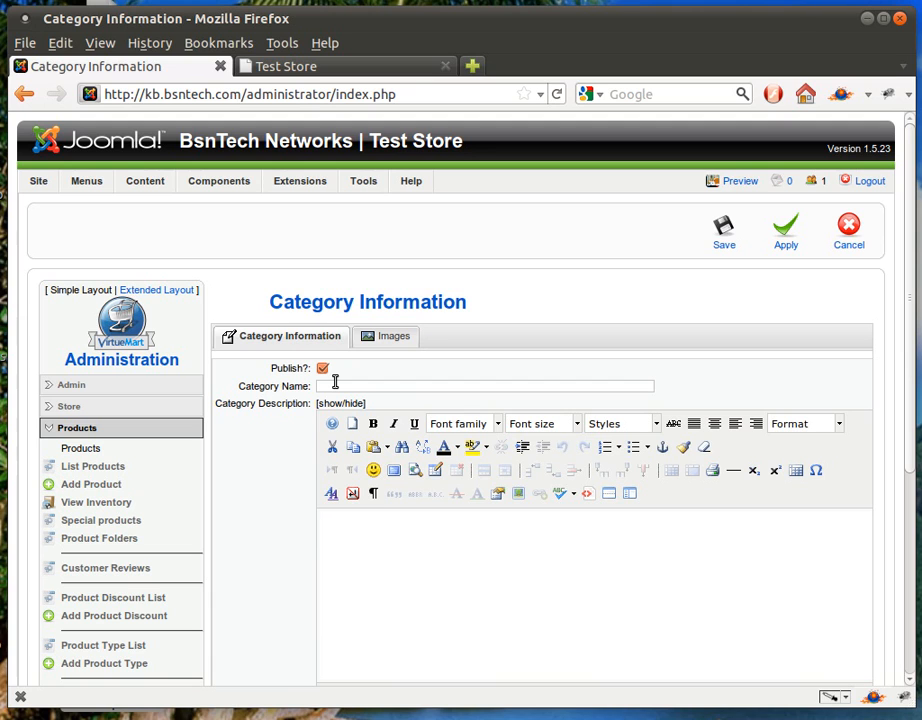
pyautogui.click(335, 382)
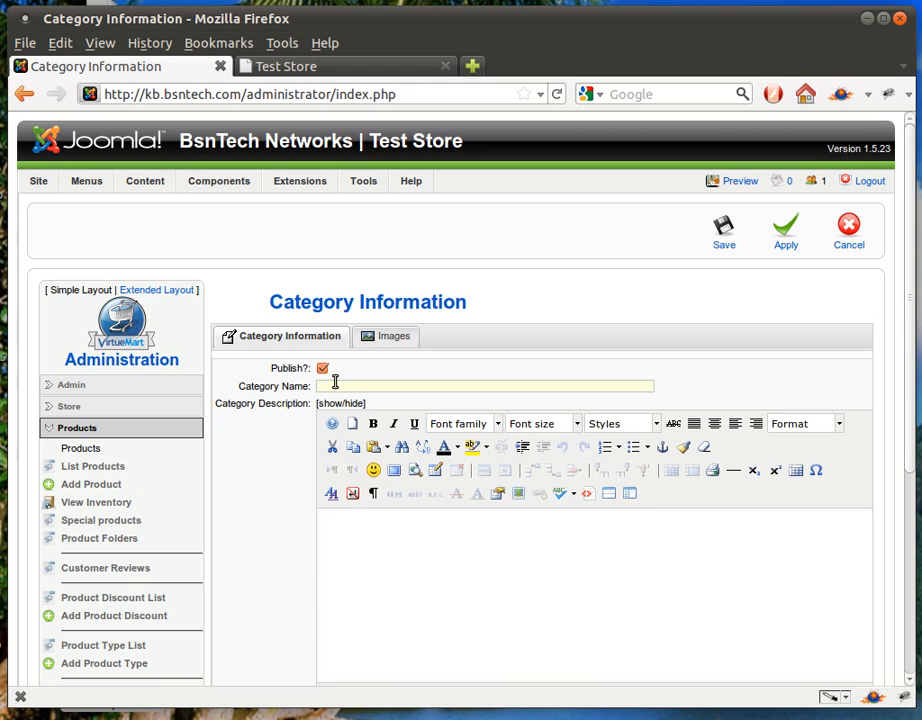
pyautogui.write('eBooks')
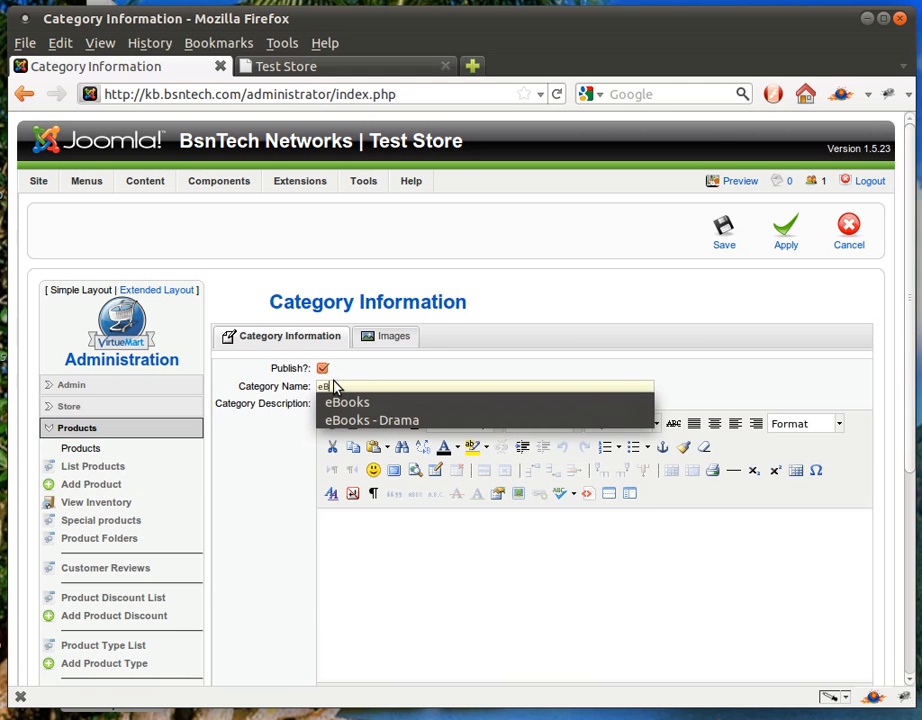
pyautogui.click(340, 402)
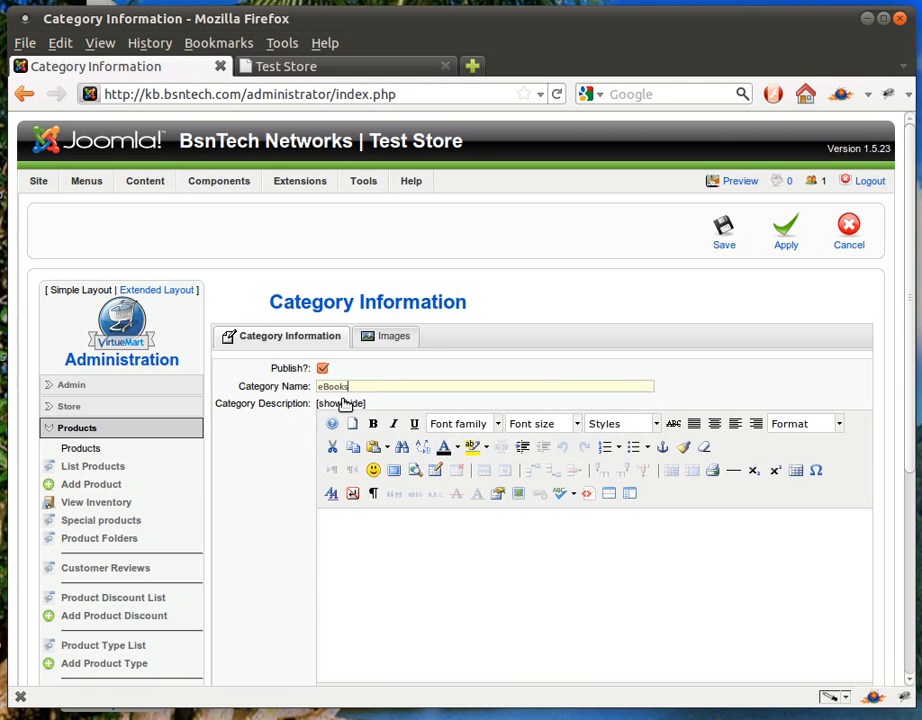
# Enter the description "This category contains eBooks that we have for sale." and format it as underlined 14pt text.
pyautogui.click(422, 652)
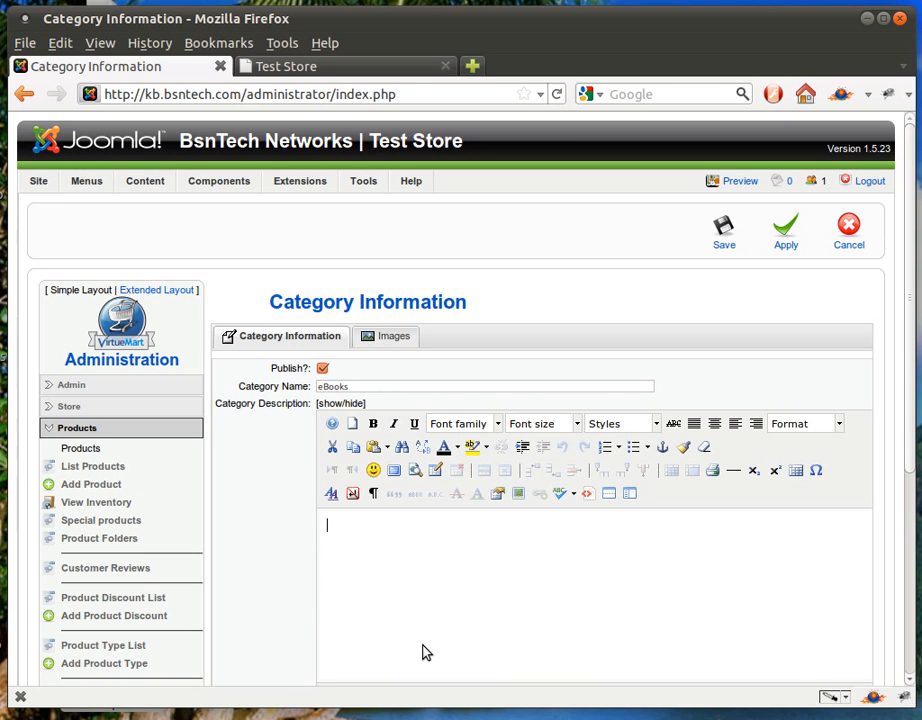
pyautogui.write('This category contains eBooks that we have for sale.')
pyautogui.hotkey('ctrl', 'a')
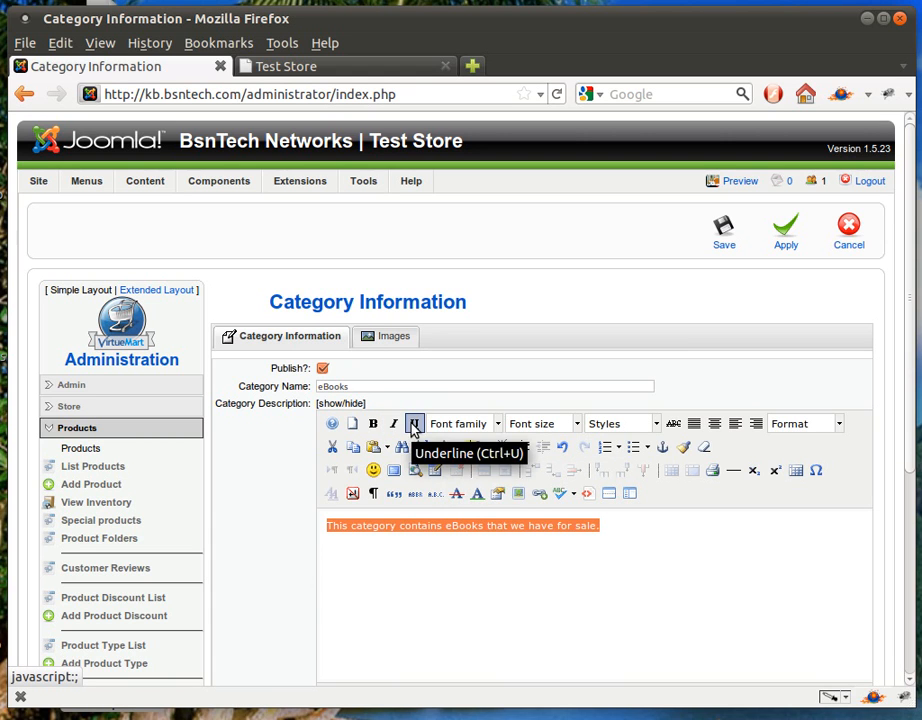
pyautogui.click(576, 427)
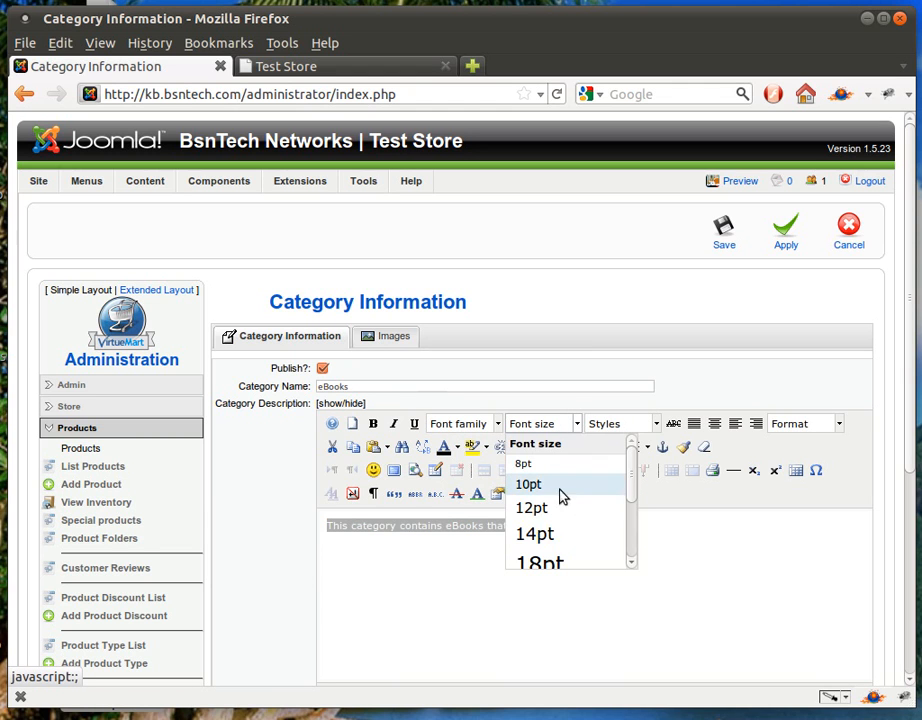
pyautogui.click(540, 535)
pyautogui.click(414, 425)
# Set the eBooks category to show 2 products per row and apply the category without closing it.
pyautogui.scroll(-3, 295, 492)
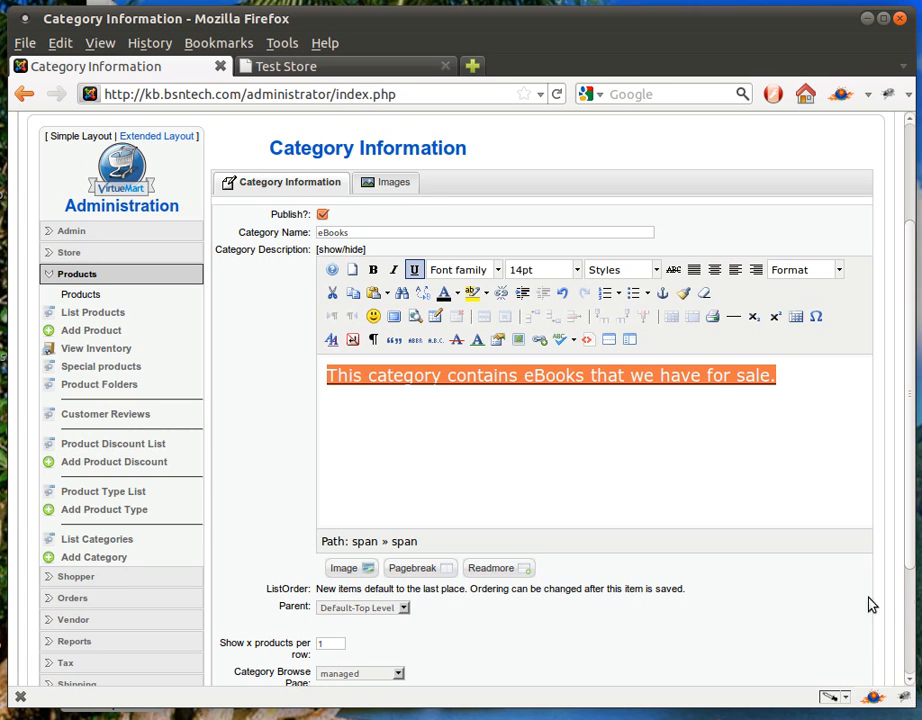
pyautogui.click(339, 646)
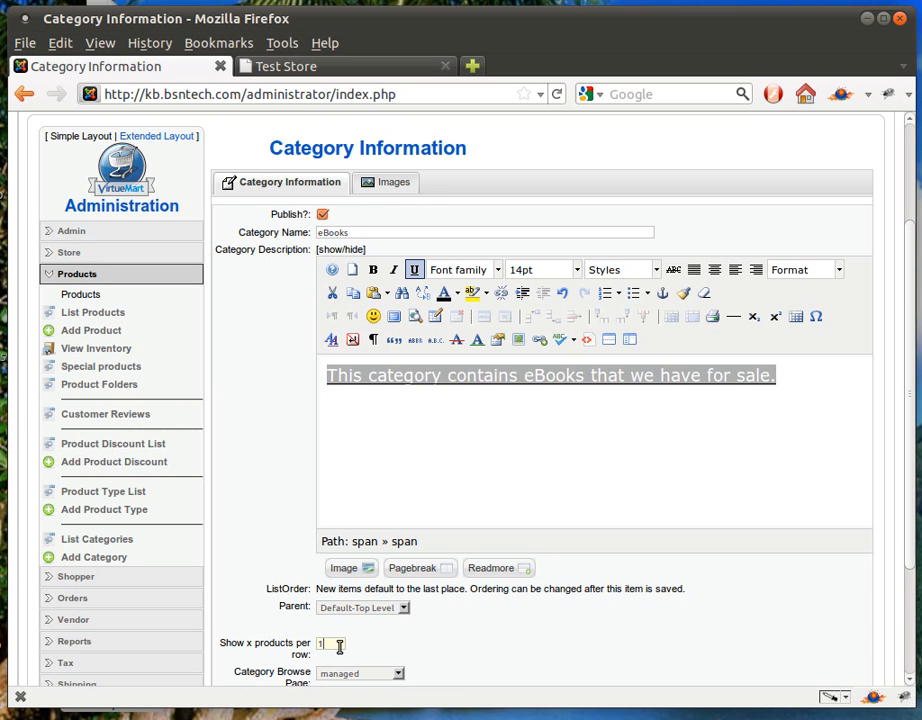
pyautogui.press('BackSpace')
pyautogui.write('2')
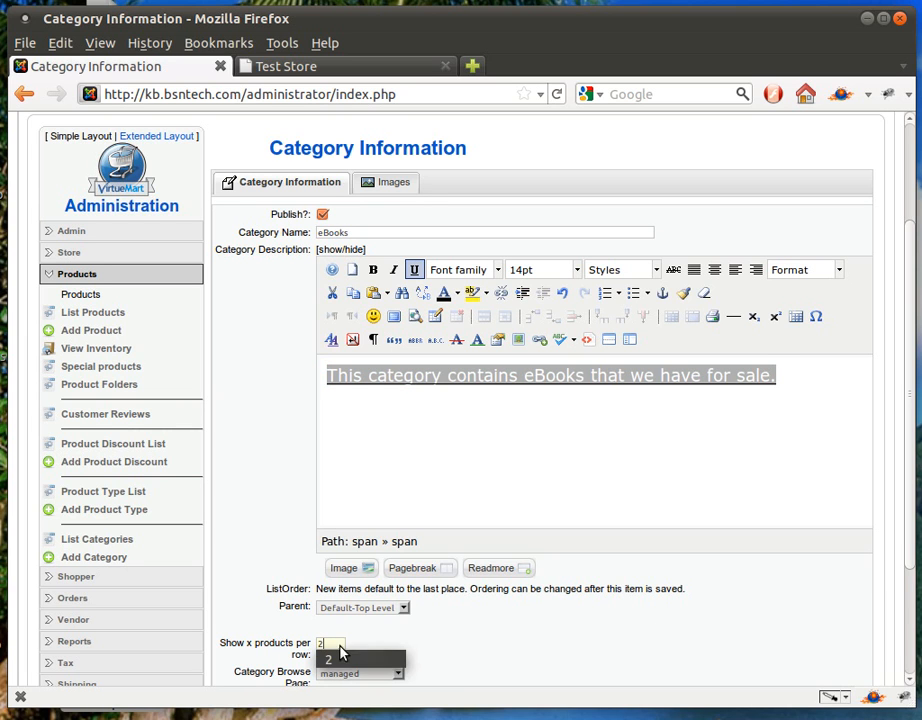
pyautogui.click(265, 634)
pyautogui.scroll(-2, 269, 636)
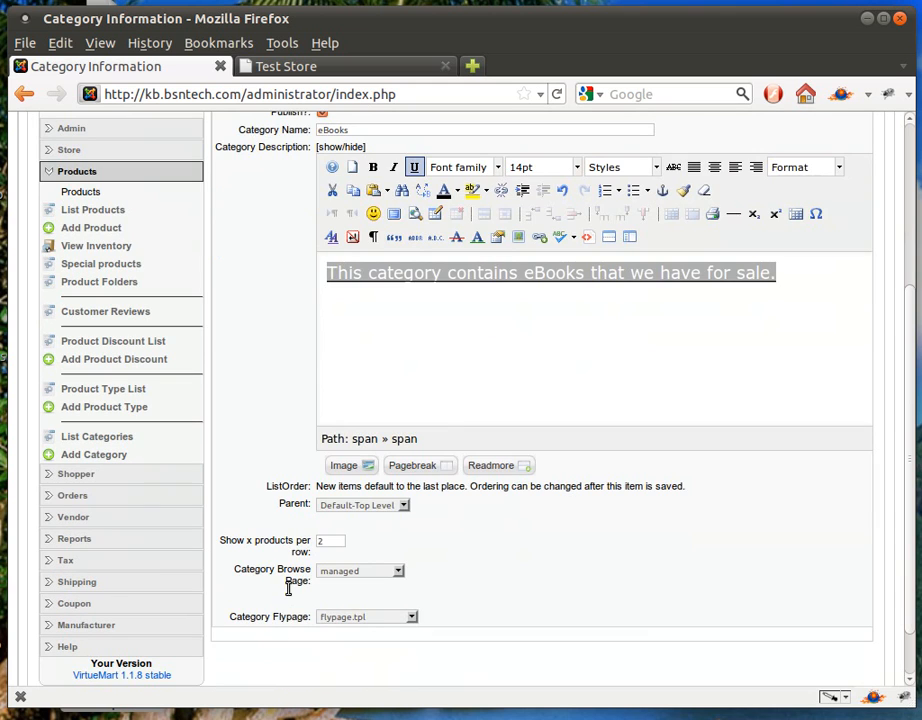
pyautogui.scroll(5, 295, 602)
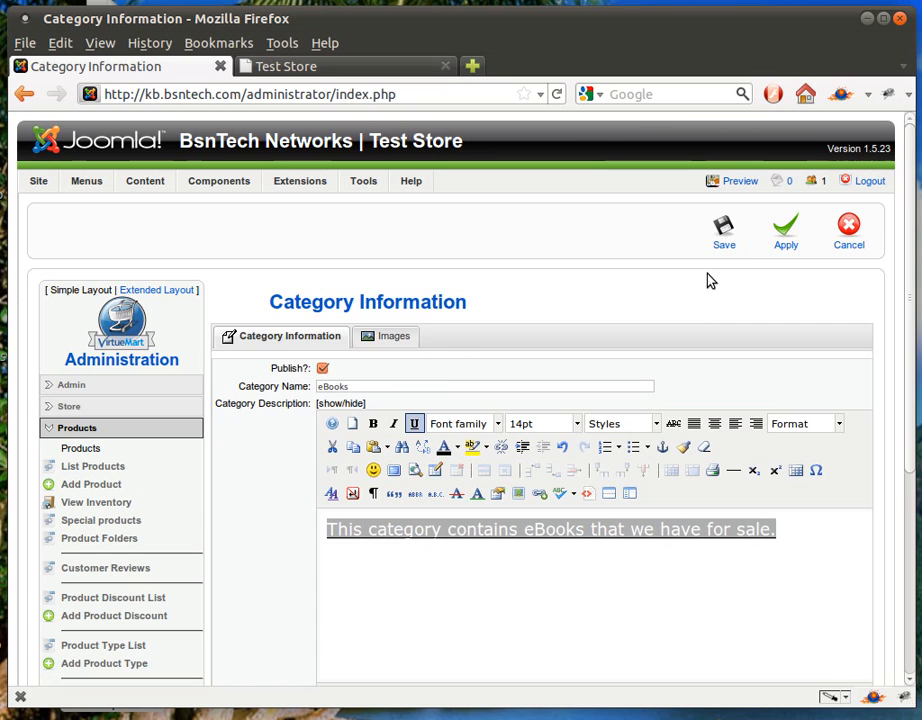
pyautogui.click(787, 235)
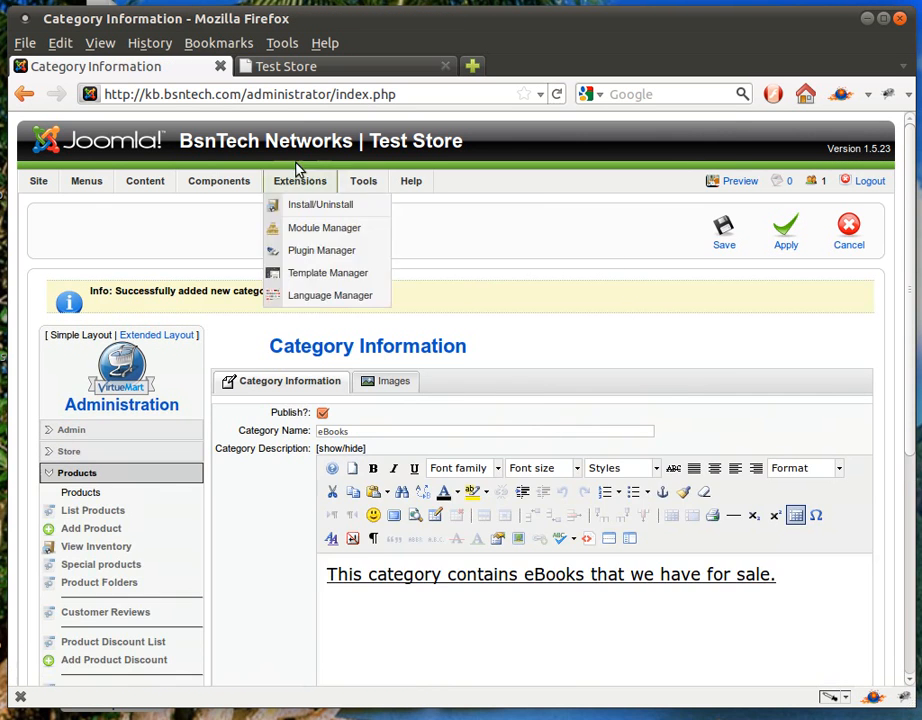
# Reload the Test Store page on the public site, view the eBooks category page, and return to the category list.
pyautogui.click(283, 70)
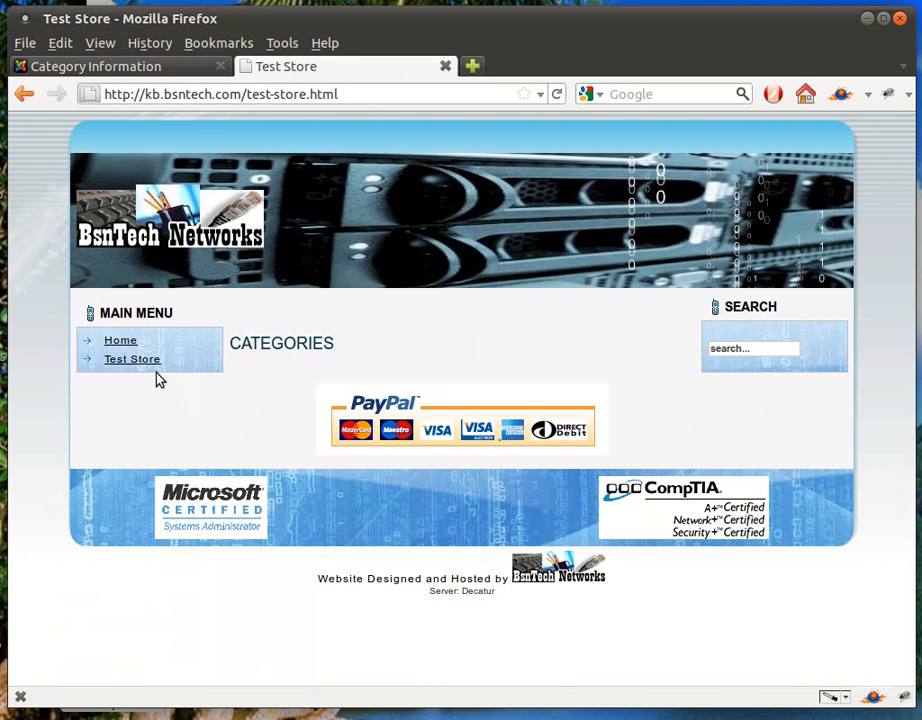
pyautogui.click(140, 366)
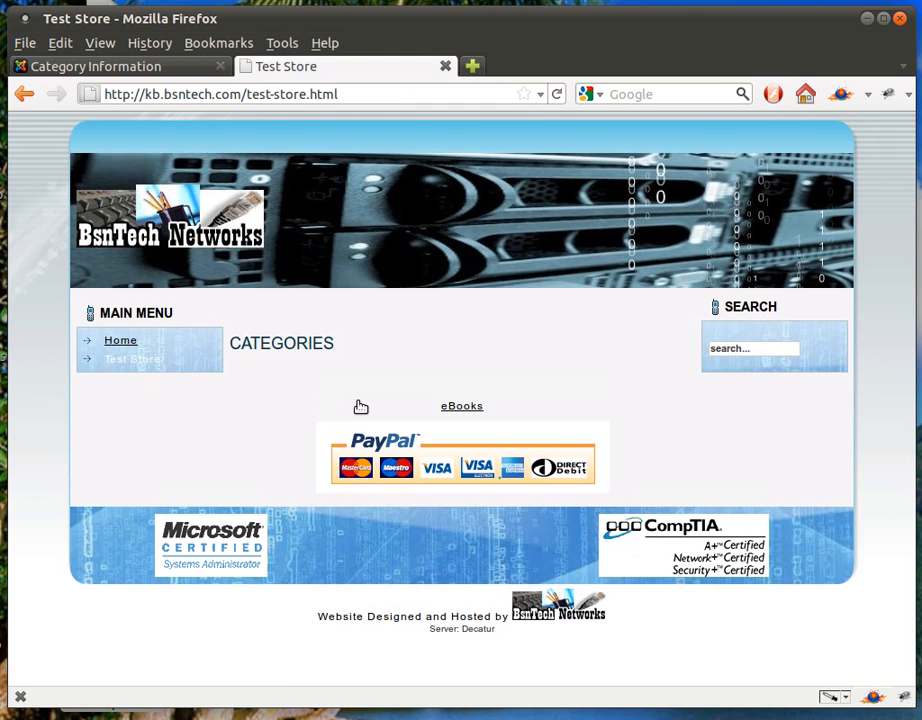
pyautogui.click(462, 407)
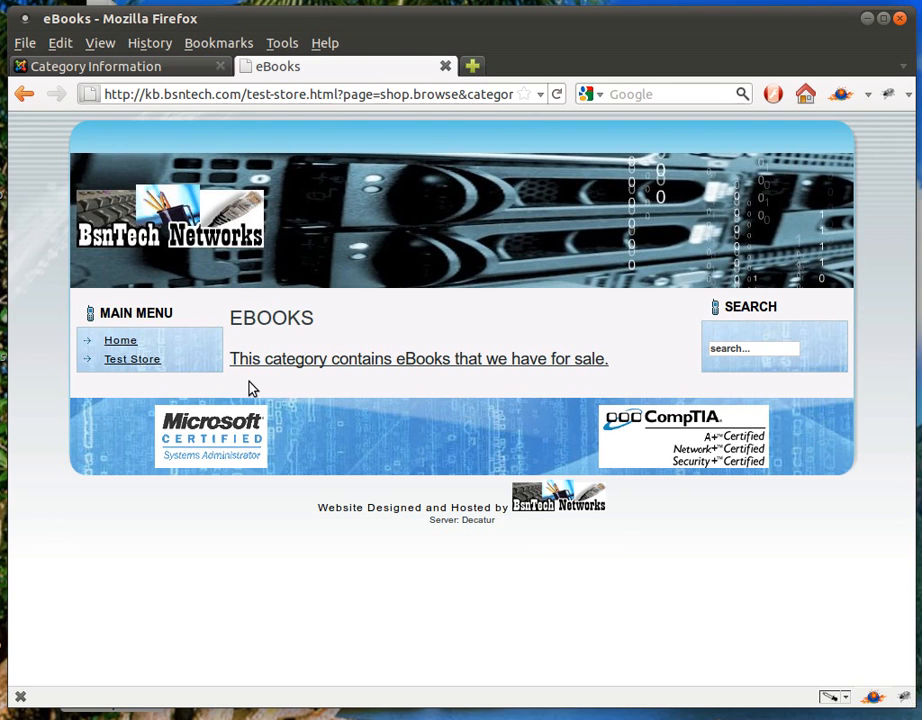
pyautogui.click(148, 361)
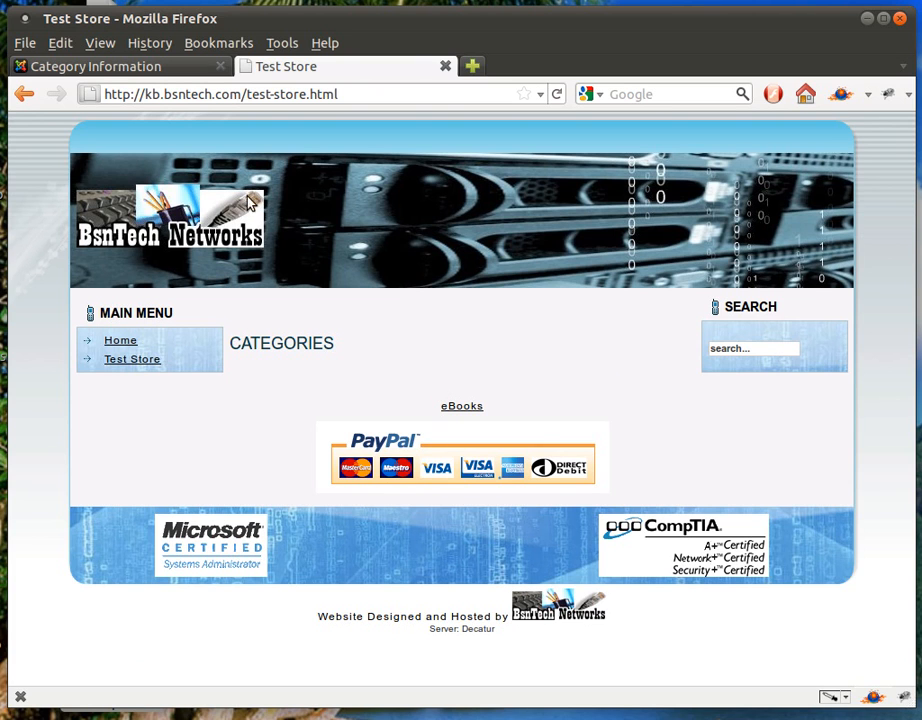
# Give the eBooks category book.jpg from Downloads as its full image with an auto-created thumbnail, and save the category.
pyautogui.click(128, 72)
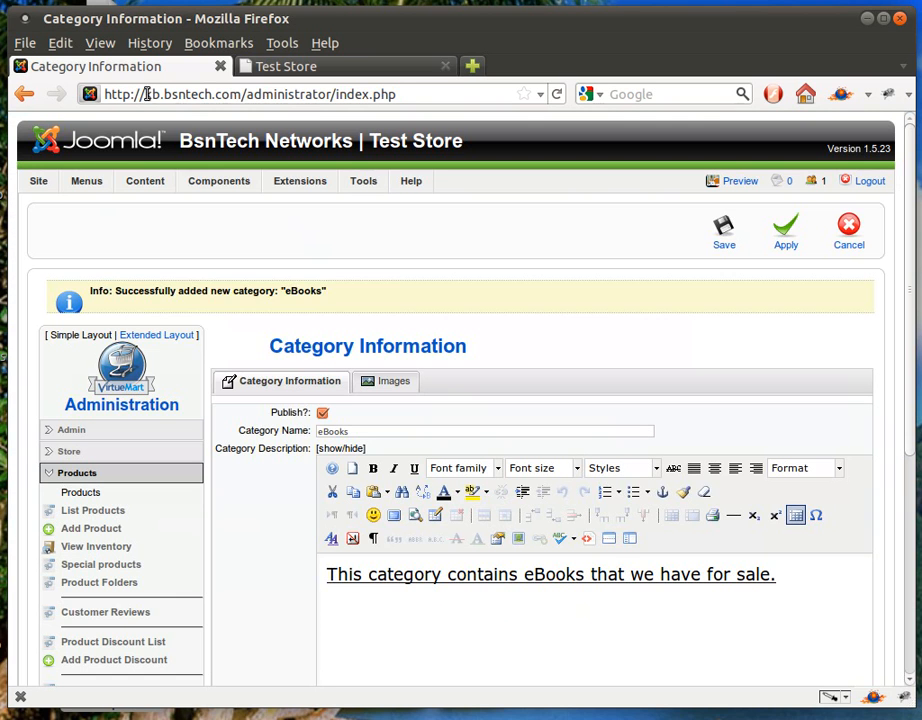
pyautogui.click(387, 384)
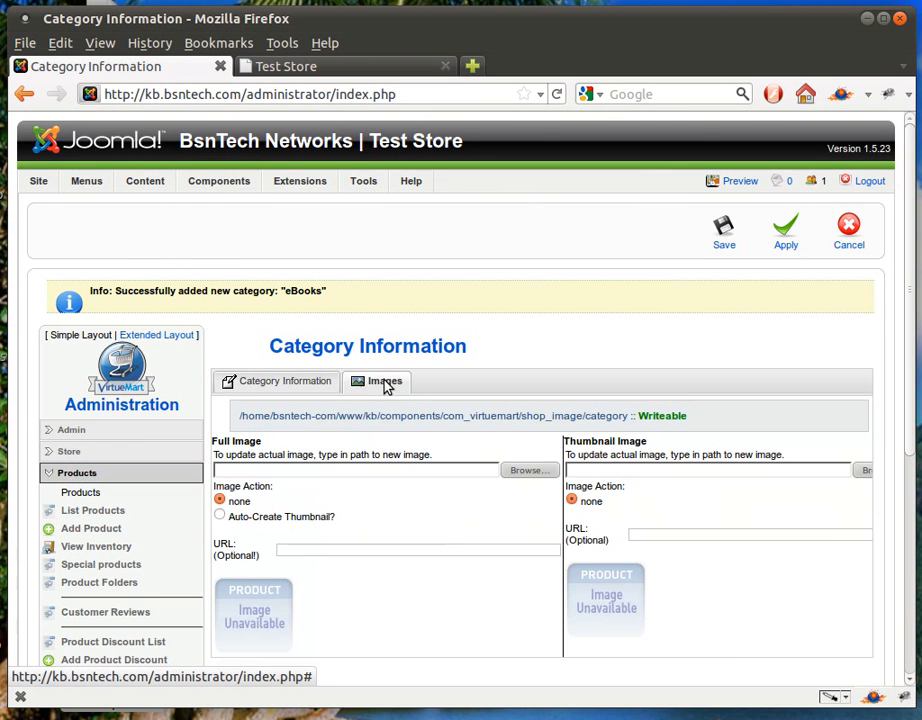
pyautogui.click(521, 472)
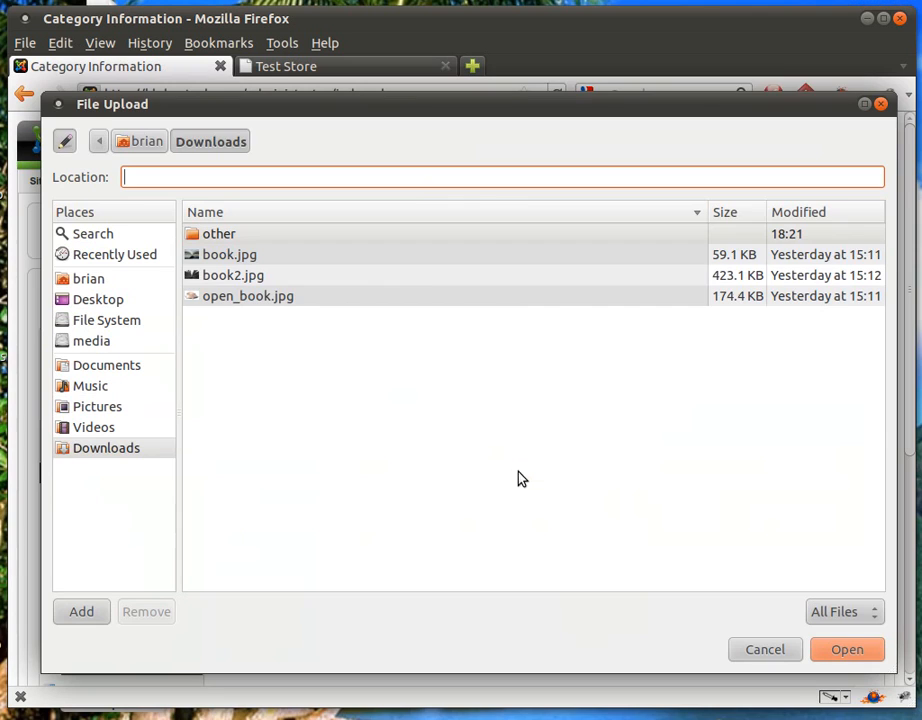
pyautogui.click(240, 257)
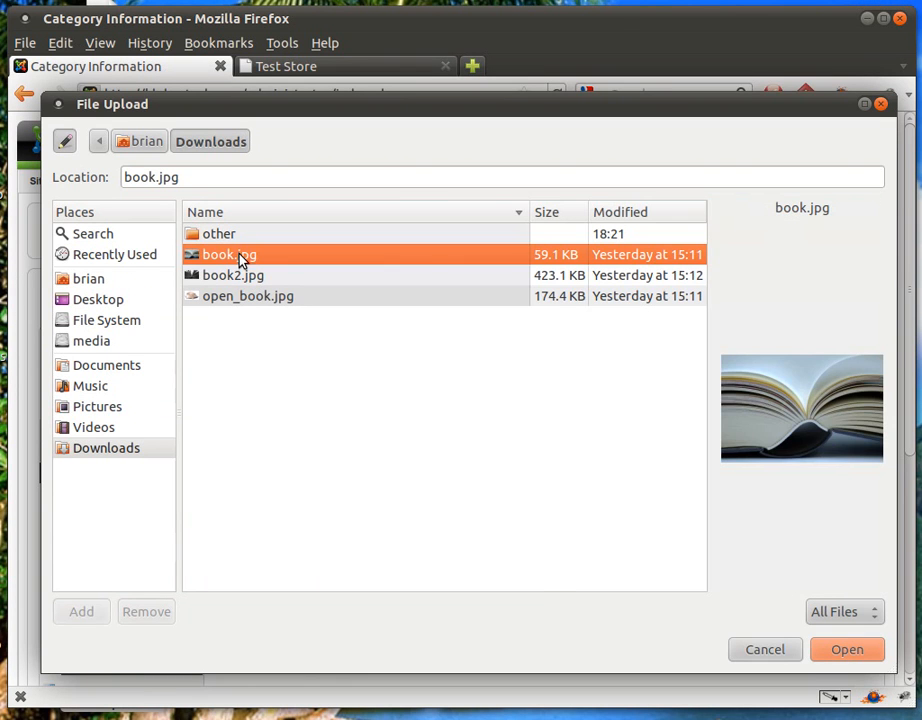
pyautogui.click(846, 651)
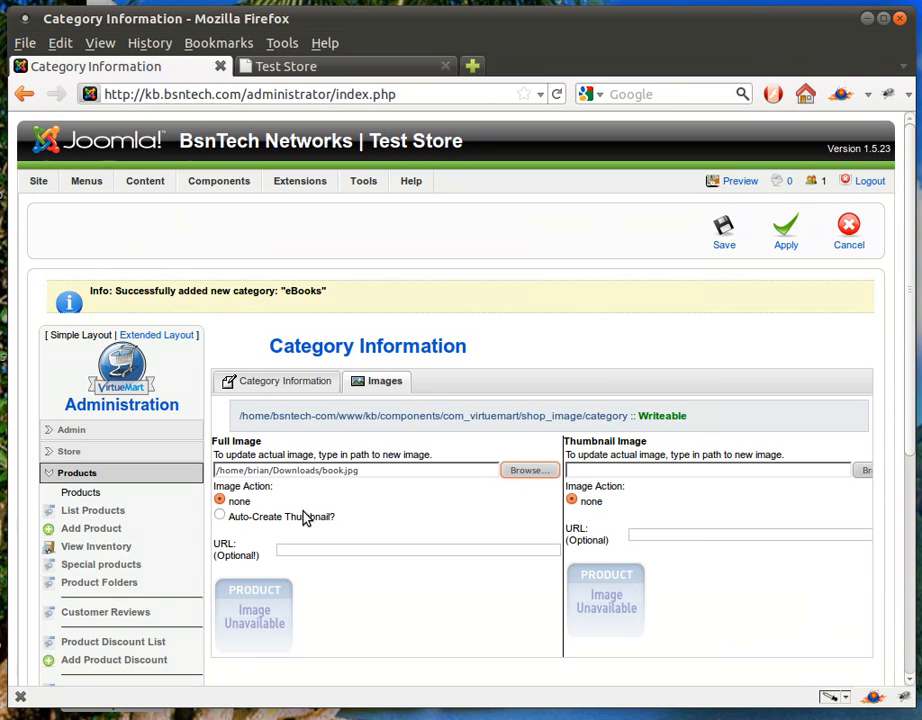
pyautogui.click(228, 526)
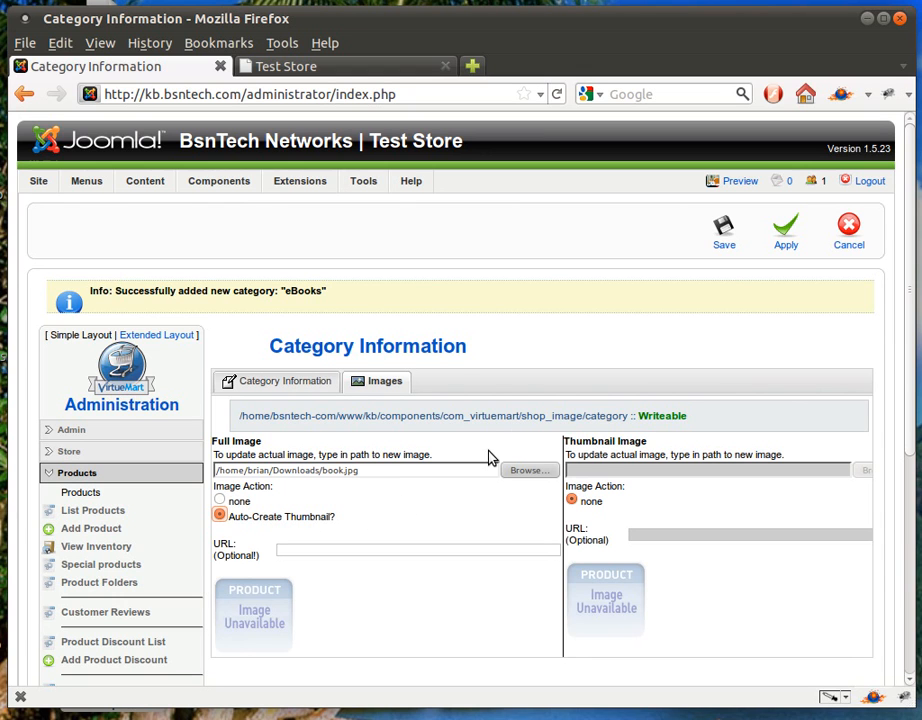
pyautogui.click(724, 233)
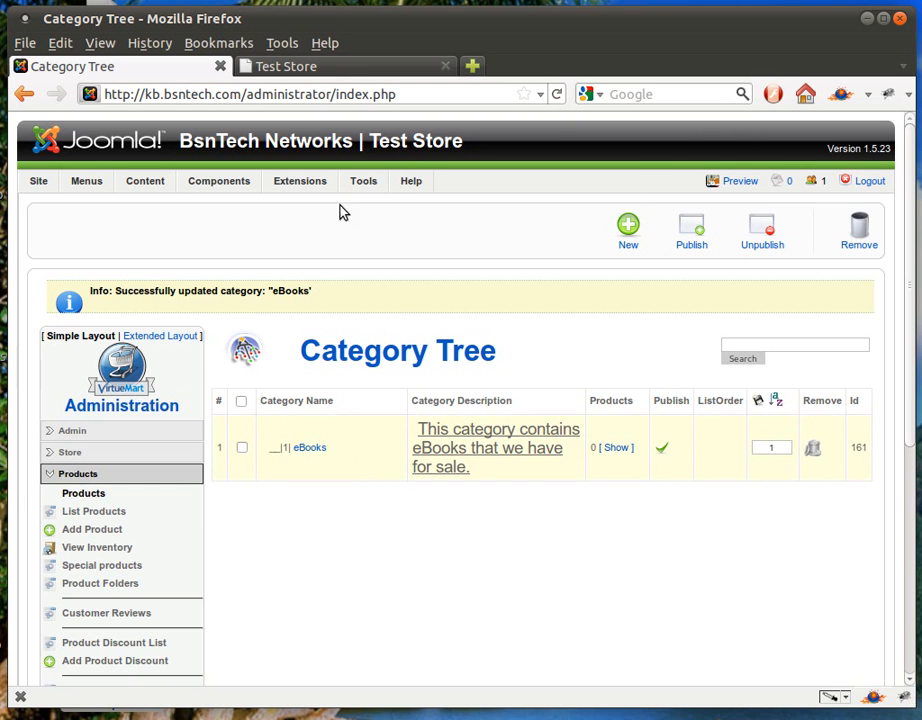
# Reload the Test Store page to check the image of the eBooks category, and return to the category tree.
pyautogui.click(329, 68)
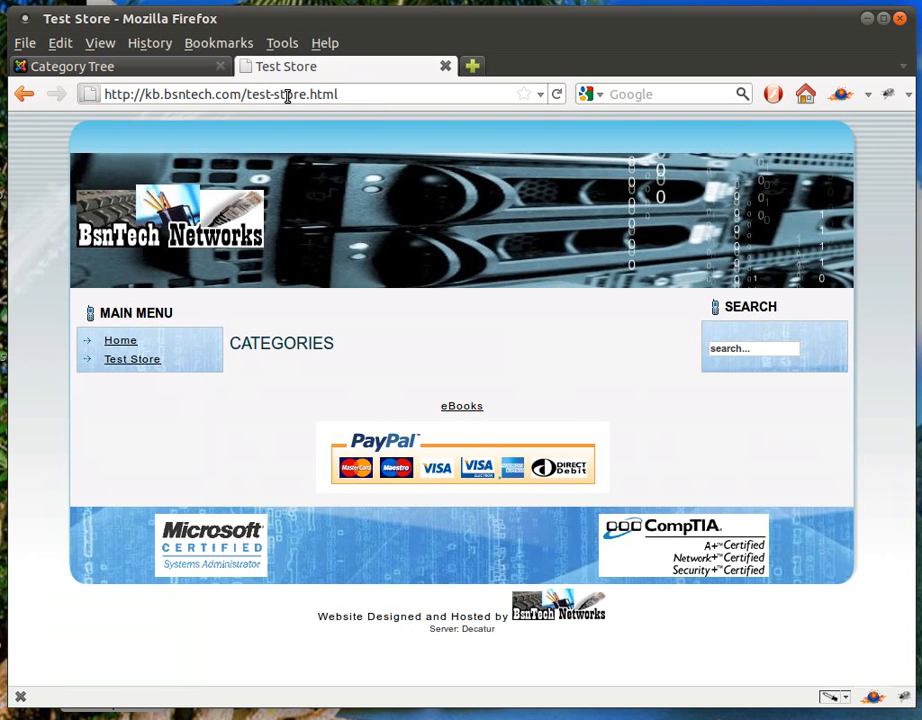
pyautogui.click(153, 361)
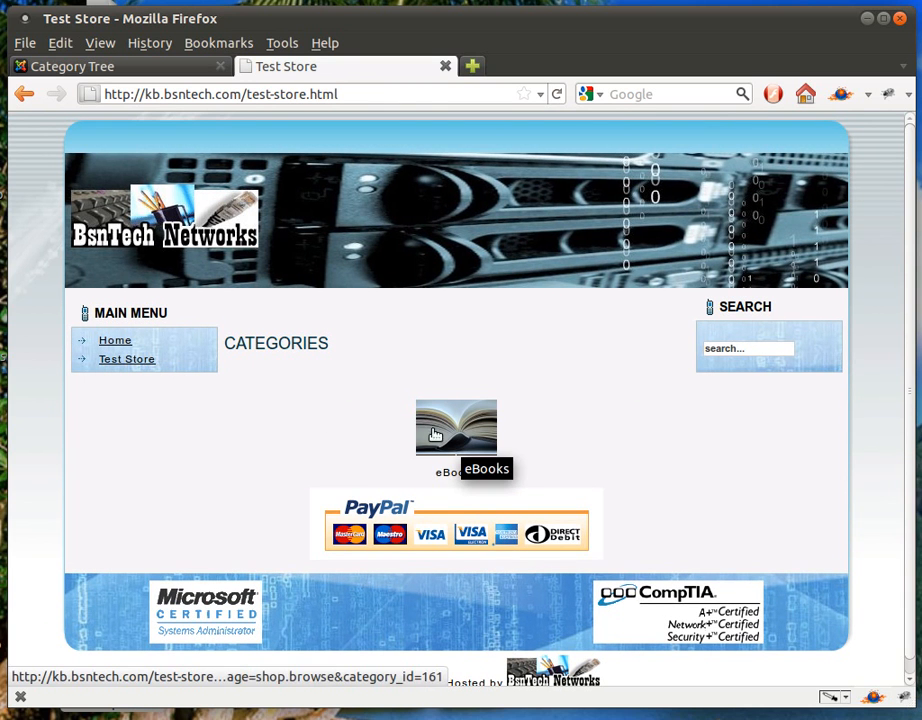
pyautogui.click(132, 68)
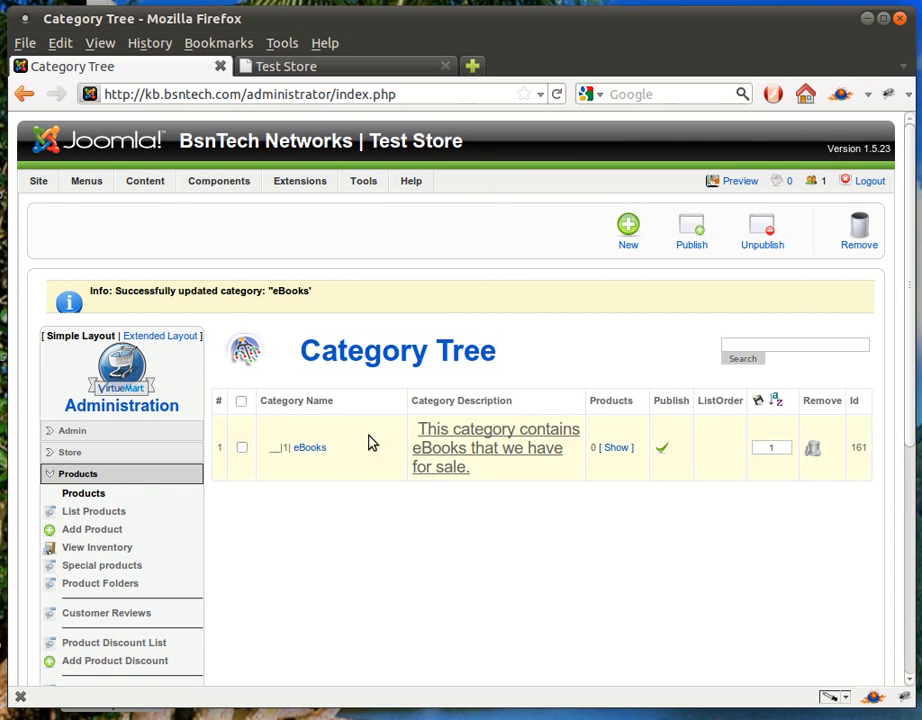
# Start a new published category and name it "eBooks - Drama".
pyautogui.click(632, 232)
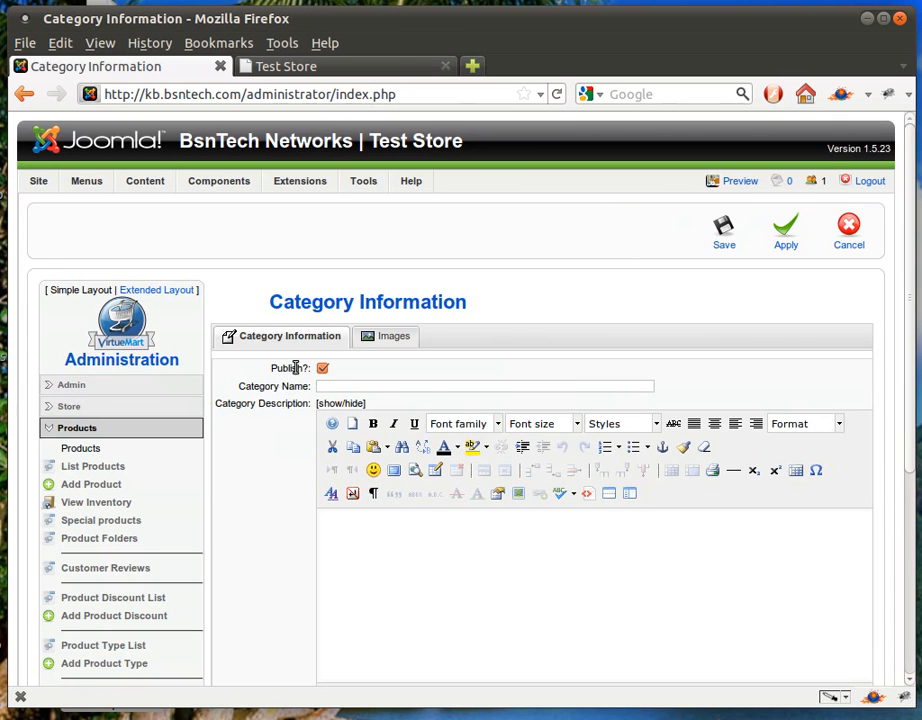
pyautogui.click(335, 386)
pyautogui.write('e')
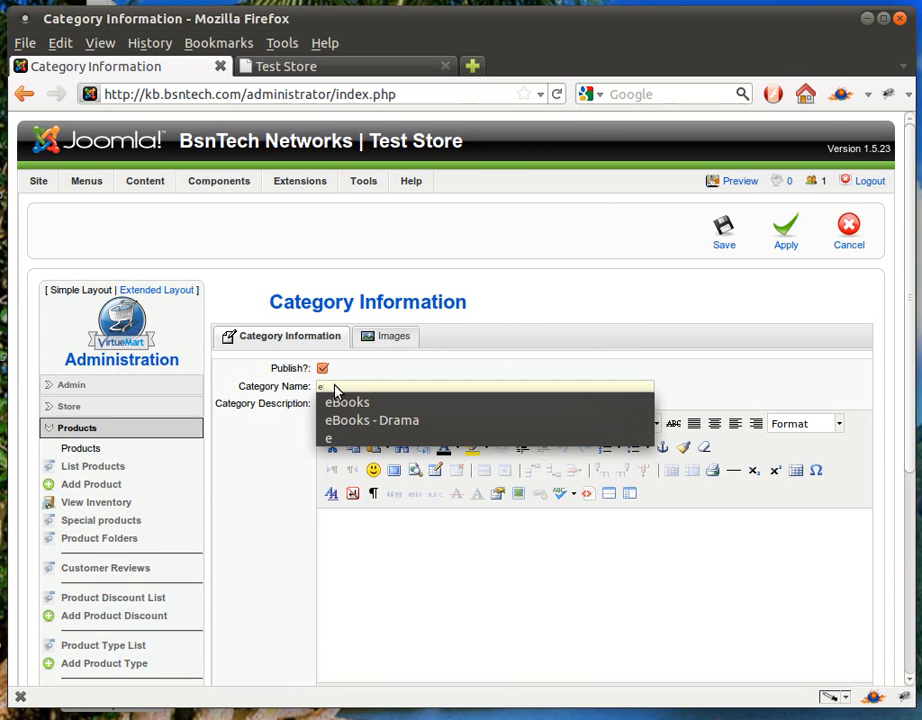
pyautogui.write('Book')
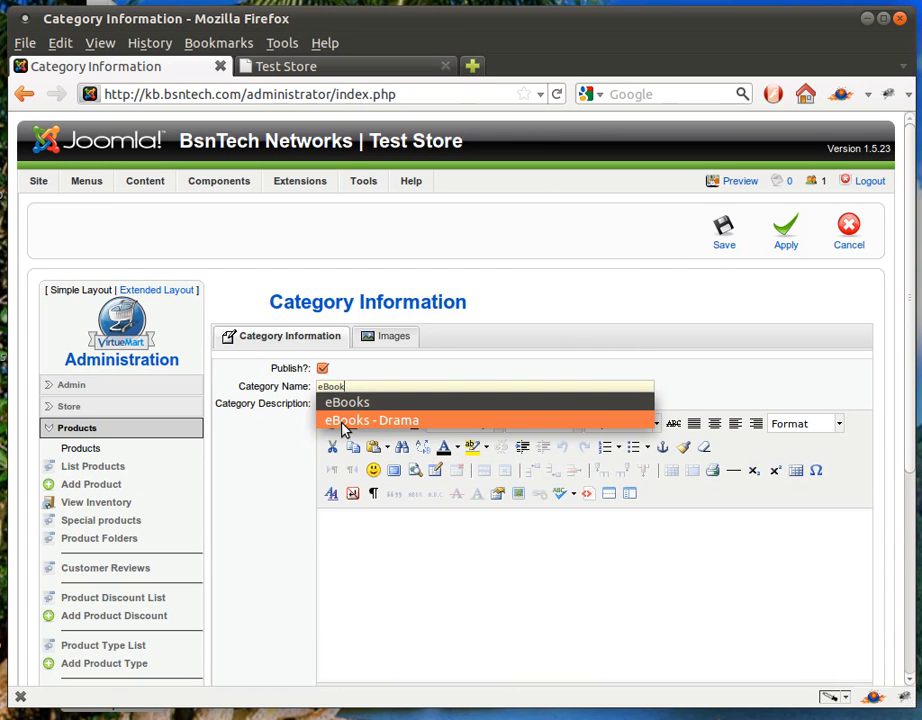
pyautogui.press('Return')
# Enter the category description "This category contains books with a lot of drama.".
pyautogui.click(391, 565)
pyautogui.write('This cate')
pyautogui.write('g')
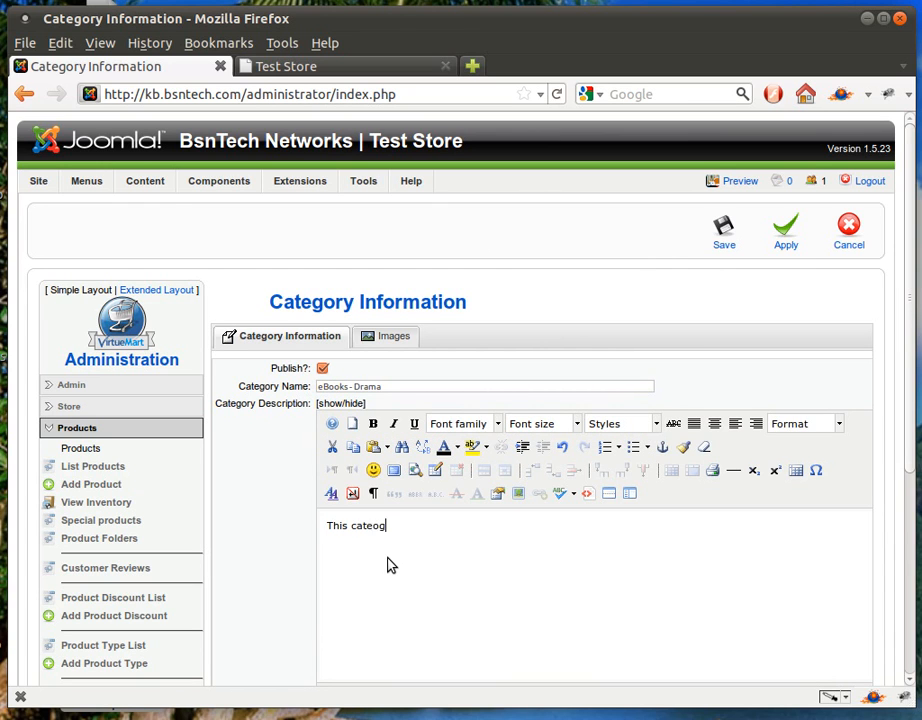
pyautogui.write('ory contains')
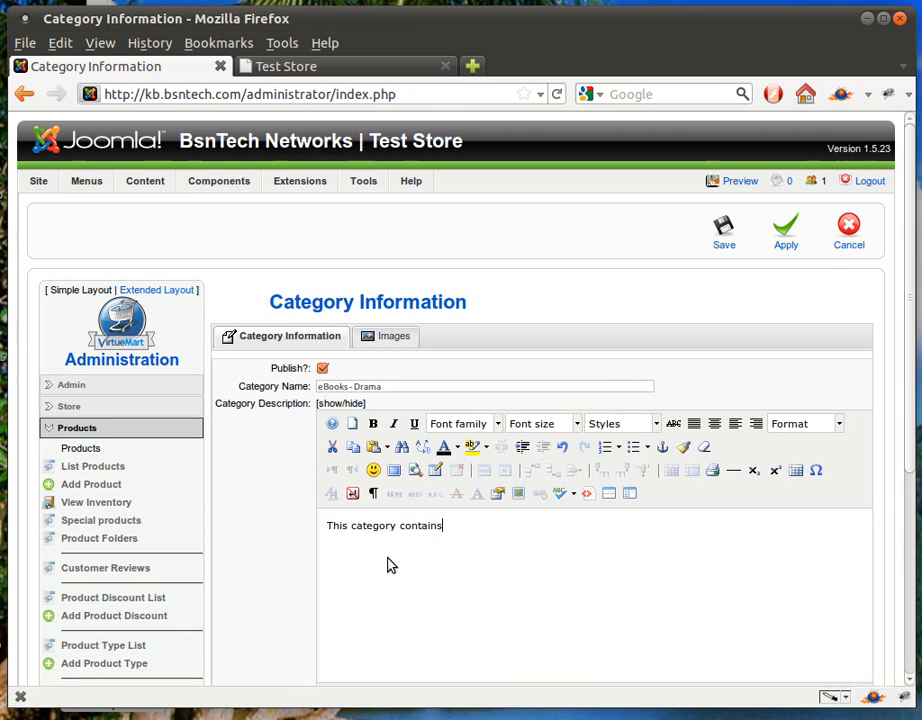
pyautogui.write(' books with a lot of drama.')
# Format the whole eBooks - Drama description as bold 18pt text.
pyautogui.hotkey('ctrl', 'a')
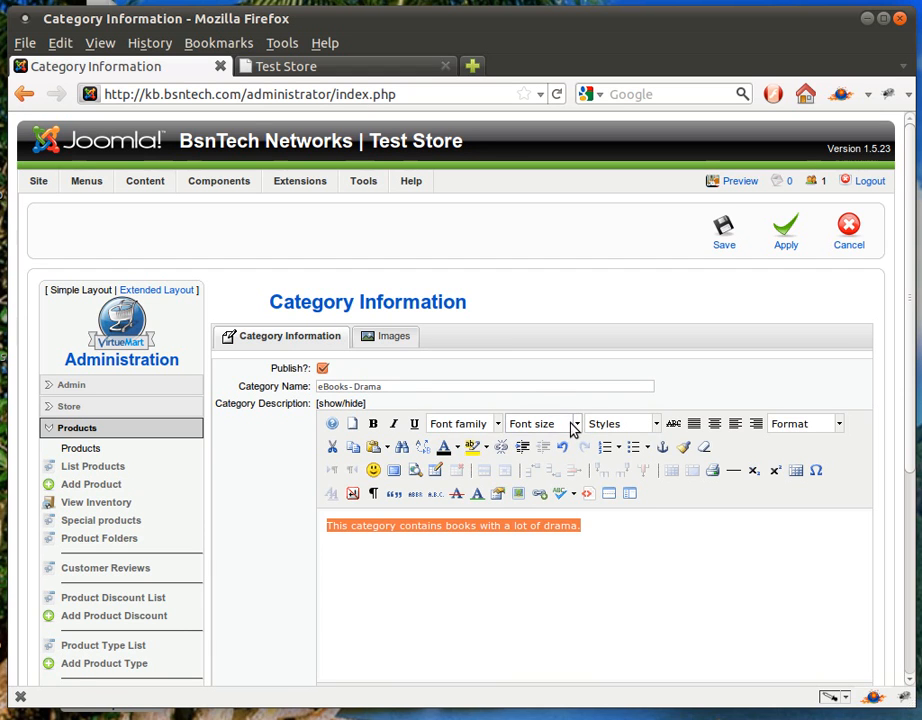
pyautogui.click(573, 425)
pyautogui.click(557, 563)
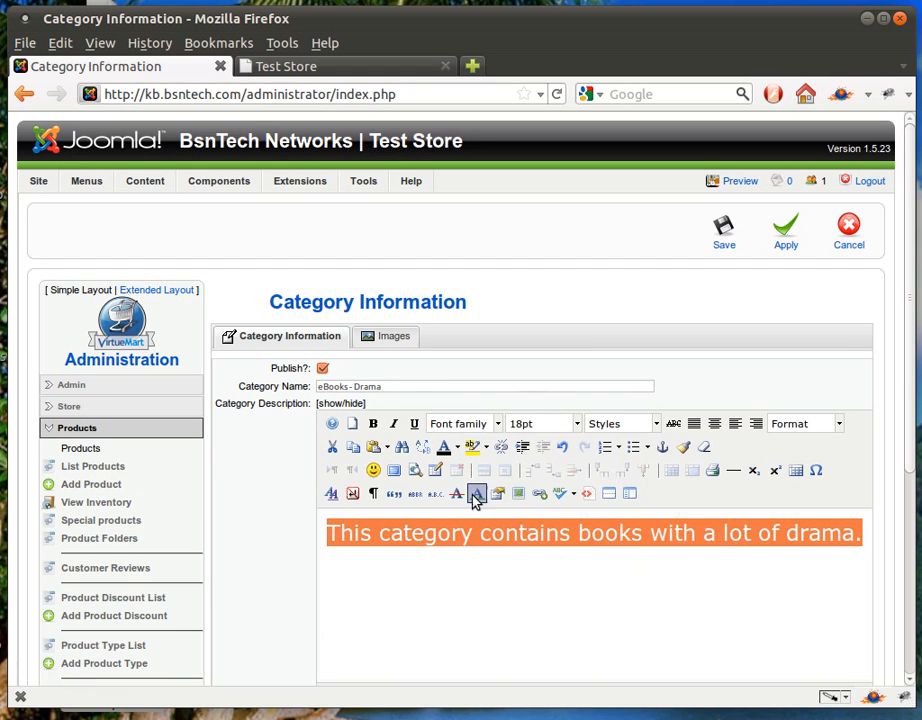
pyautogui.click(374, 425)
# Set eBooks as the parent of the new eBooks - Drama category.
pyautogui.scroll(-5, 254, 521)
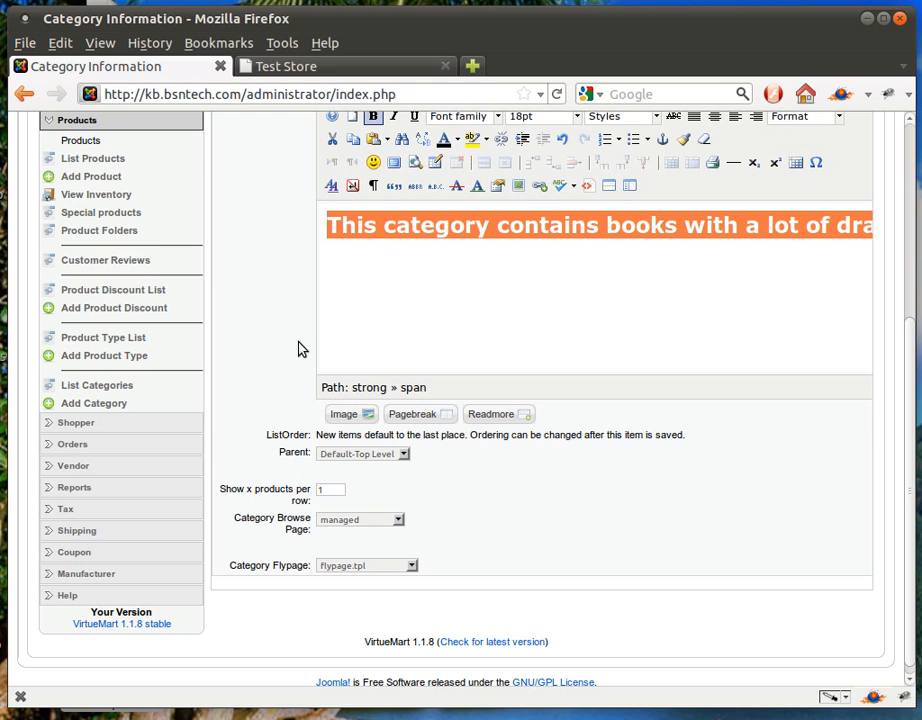
pyautogui.click(325, 456)
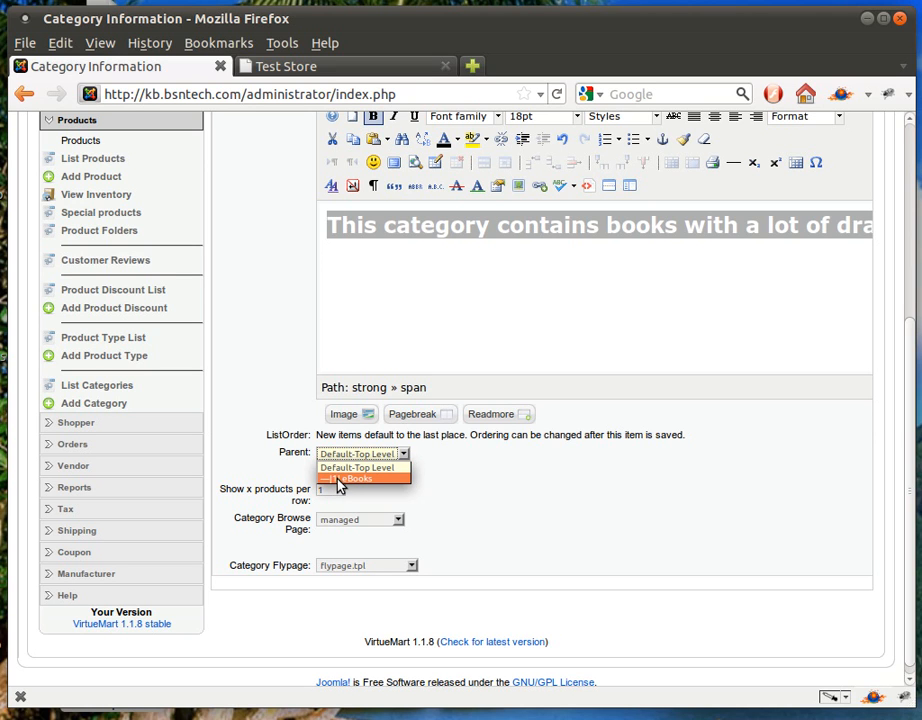
pyautogui.click(339, 479)
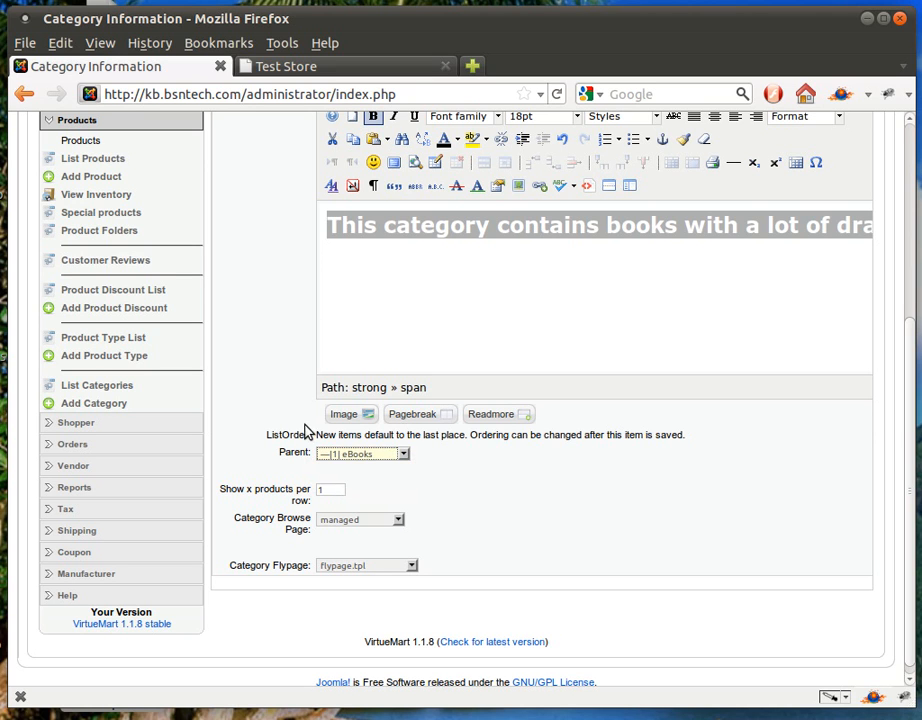
# Give the eBooks - Drama category book2.jpg from Downloads as its full image with an auto-created thumbnail, and save the category.
pyautogui.scroll(5, 306, 430)
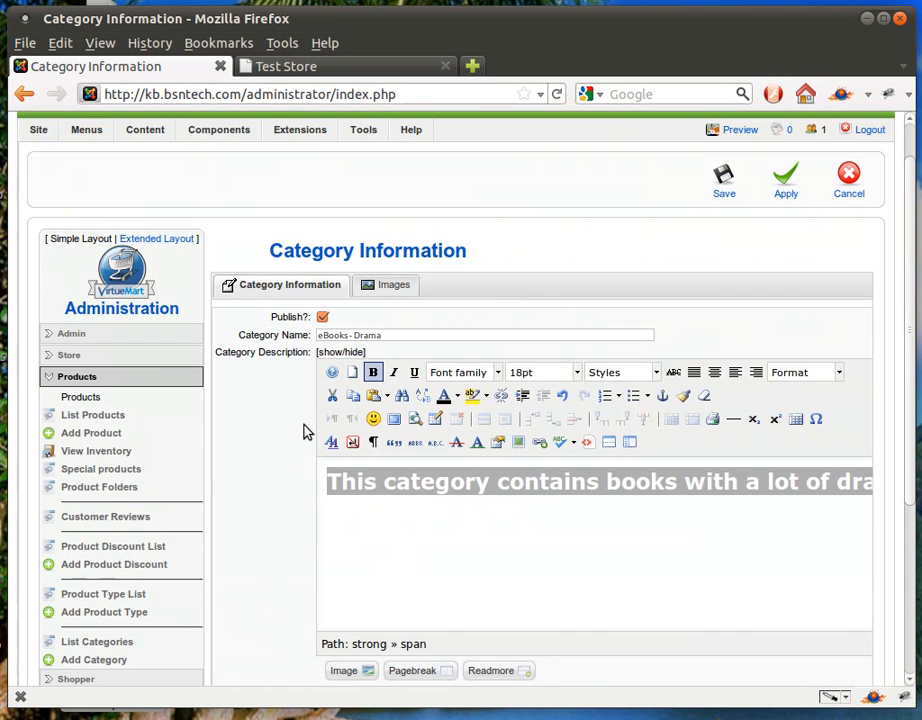
pyautogui.click(395, 288)
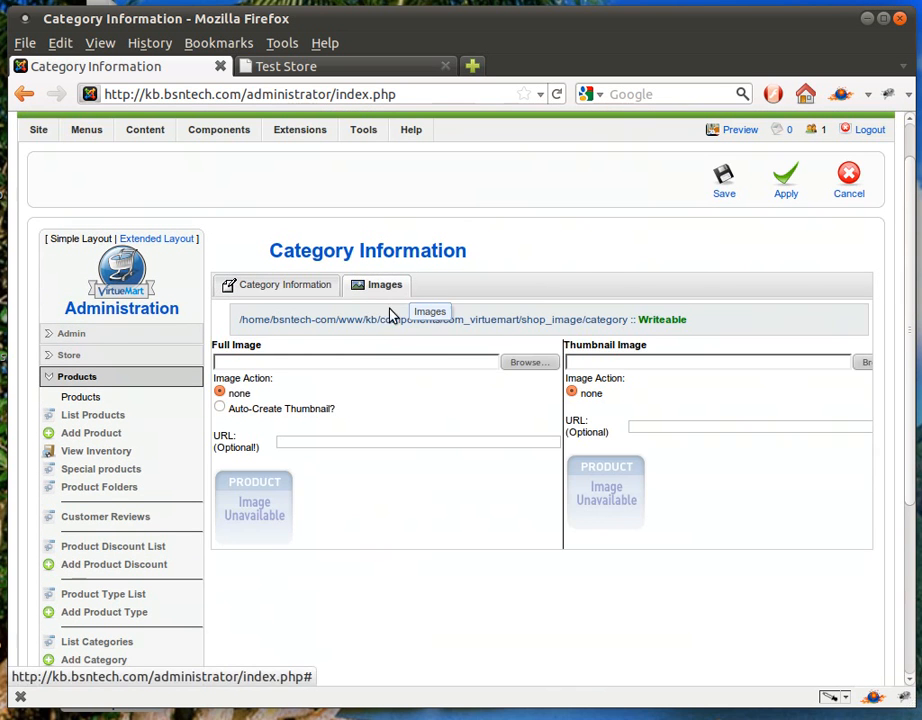
pyautogui.click(529, 363)
pyautogui.click(241, 276)
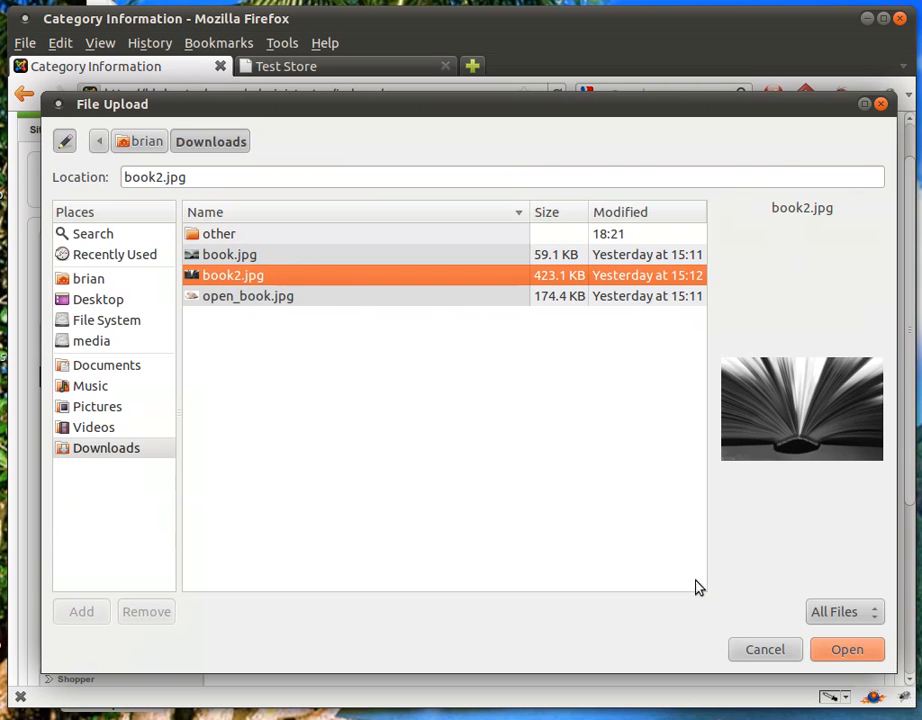
pyautogui.click(821, 651)
pyautogui.click(220, 408)
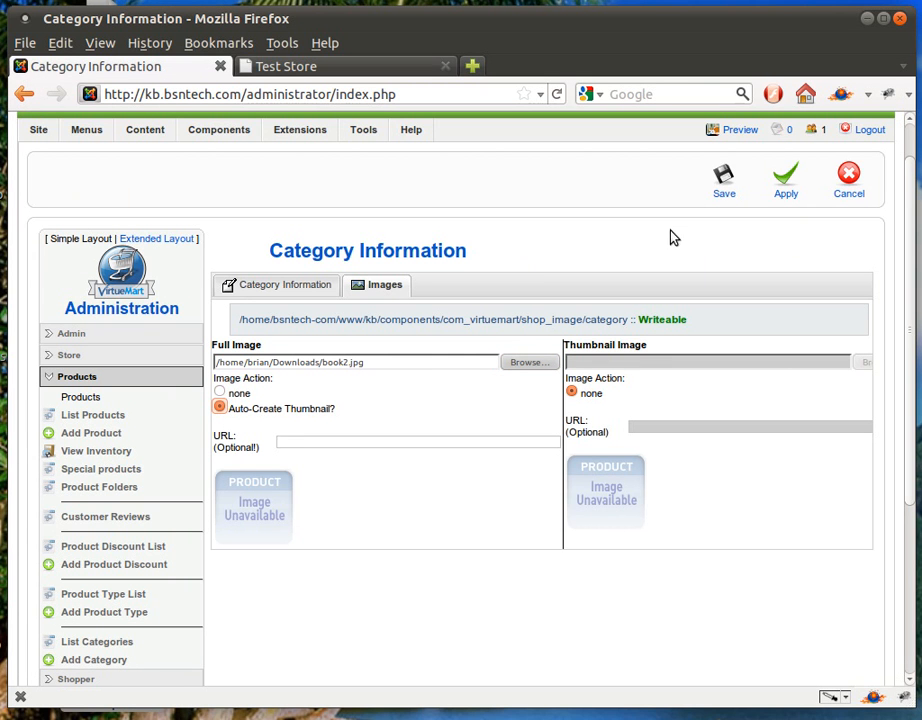
pyautogui.click(722, 190)
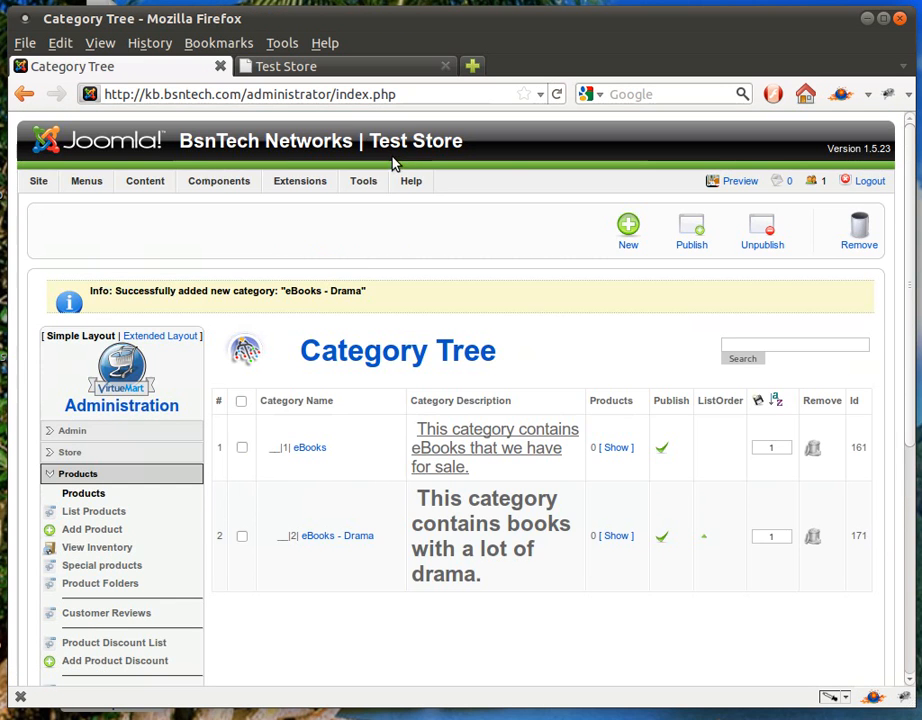
# On the public Test Store site, open the eBooks category and its eBooks - Drama subcategory to check the image and description.
pyautogui.click(329, 70)
pyautogui.click(138, 364)
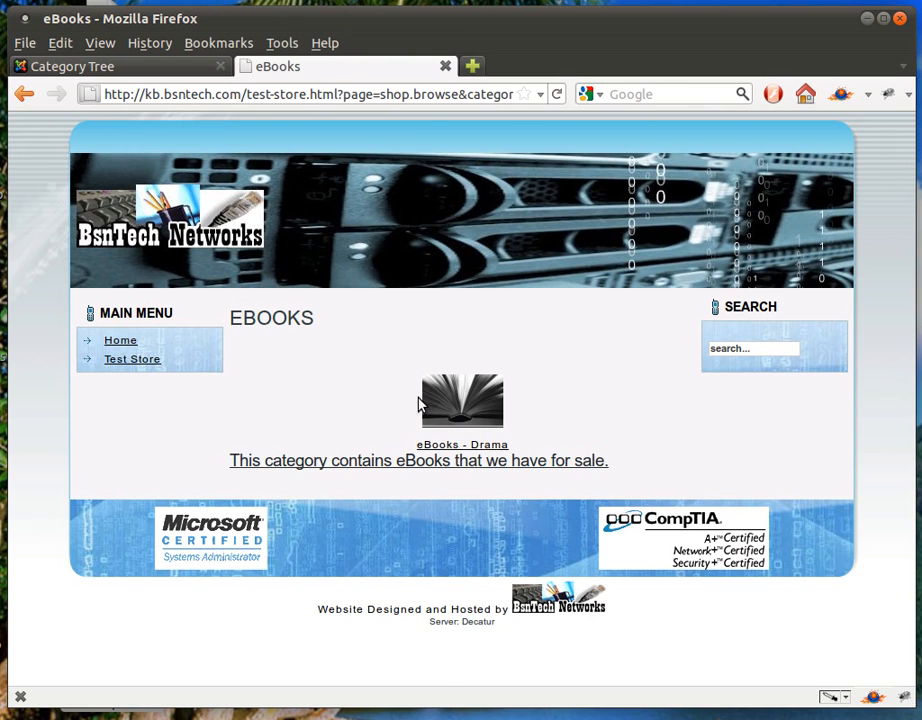
pyautogui.click(450, 401)
pyautogui.moveTo(309, 387); pyautogui.dragTo(243, 366)
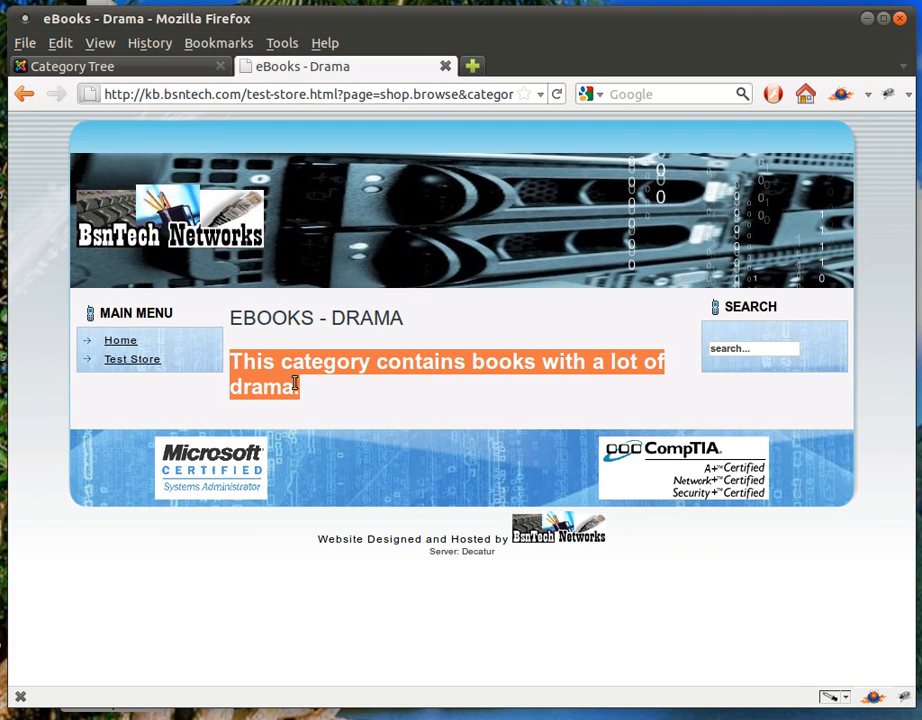